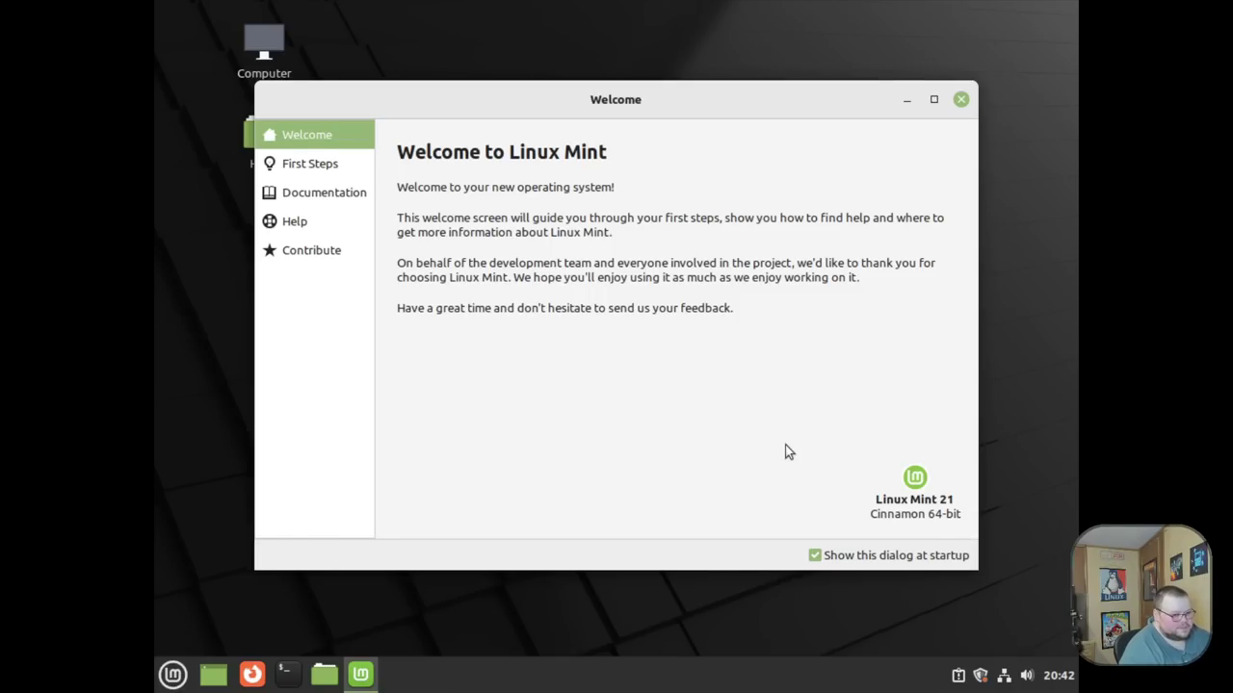
Step: Close the welcome window, open Bluetooth Manager and move its window closer to the middle of the desktop
key("alt+F4")
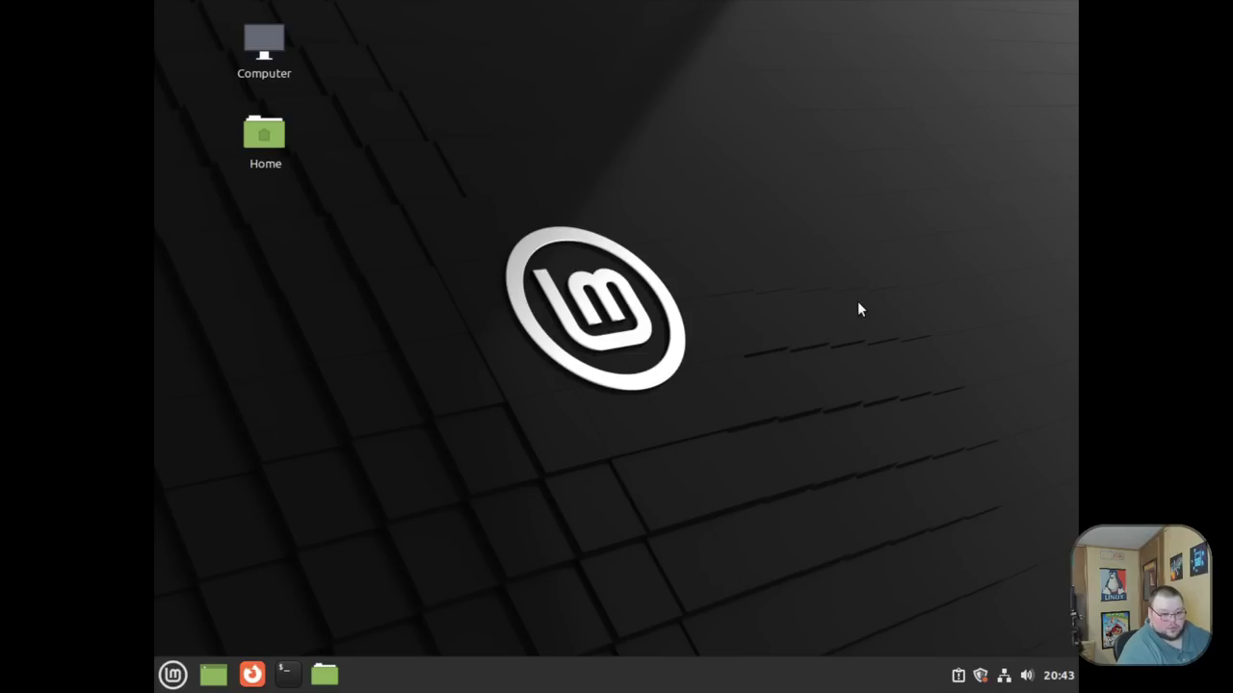
left_click(173, 677)
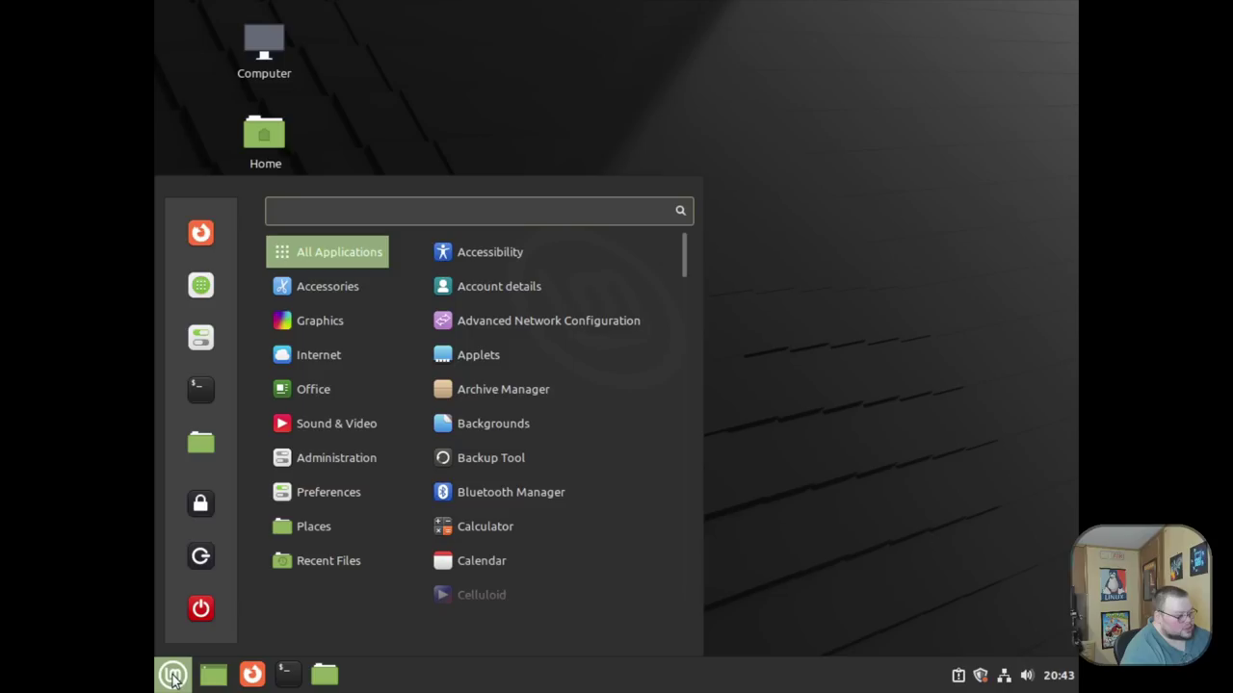
type("blu")
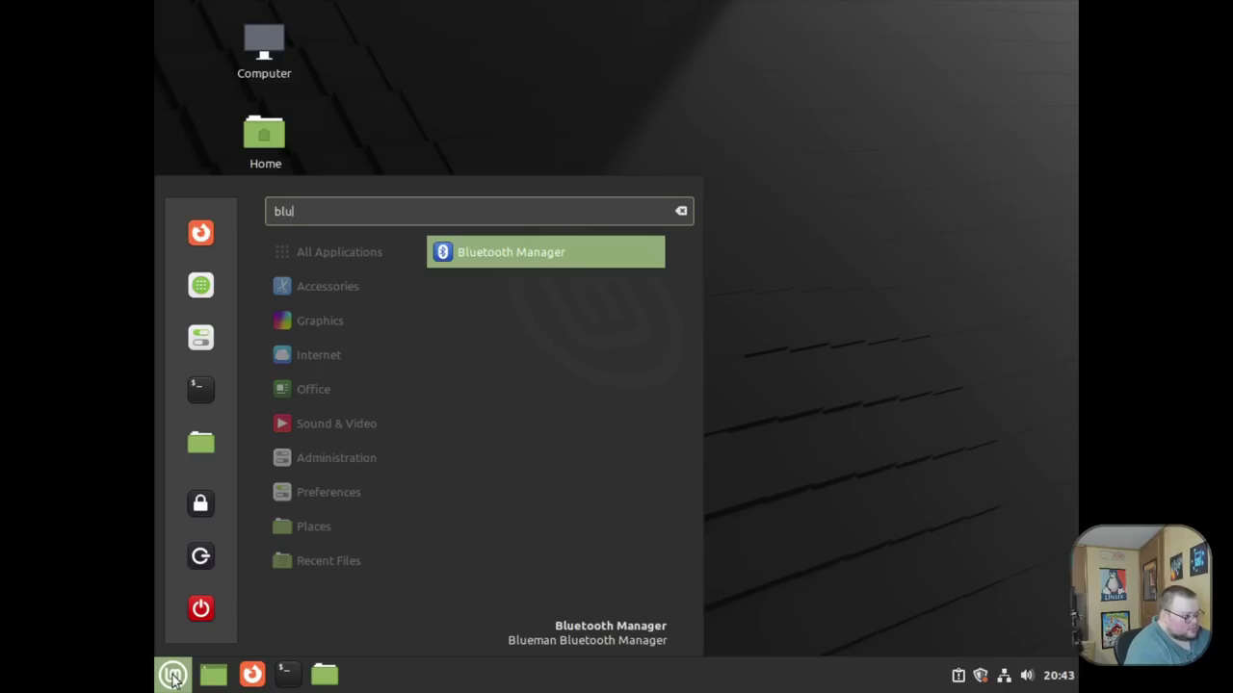
key("Return")
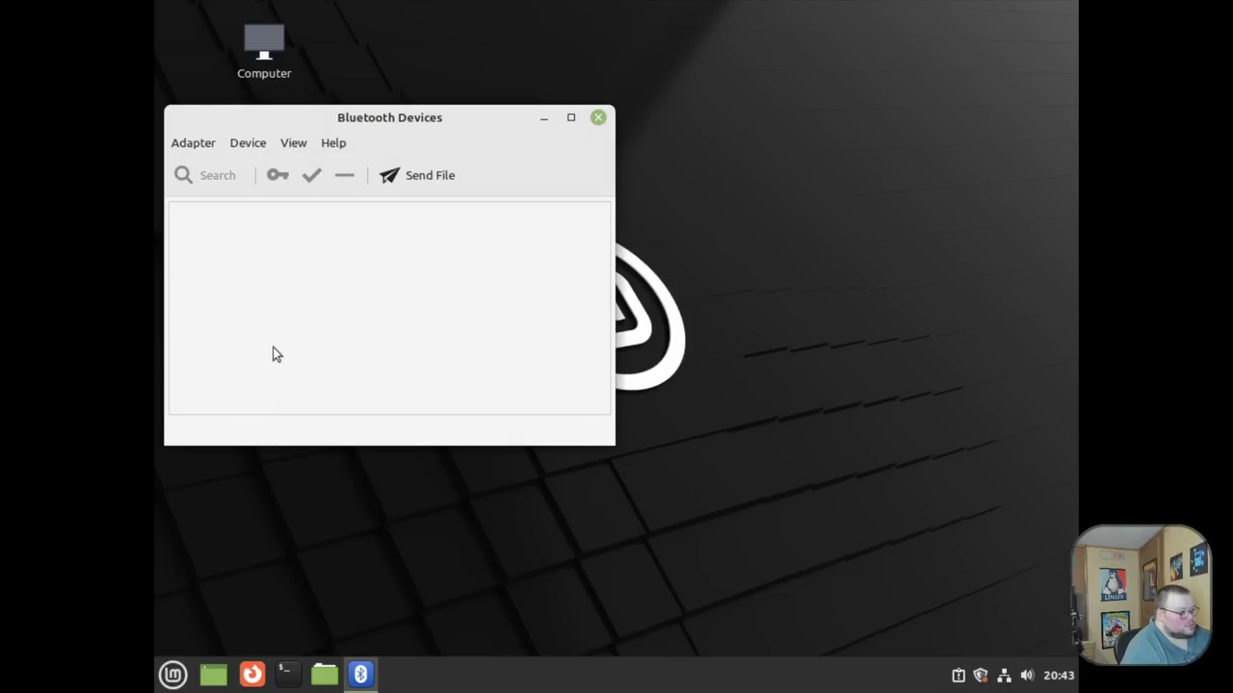
left_click_drag(395, 119, 553, 158)
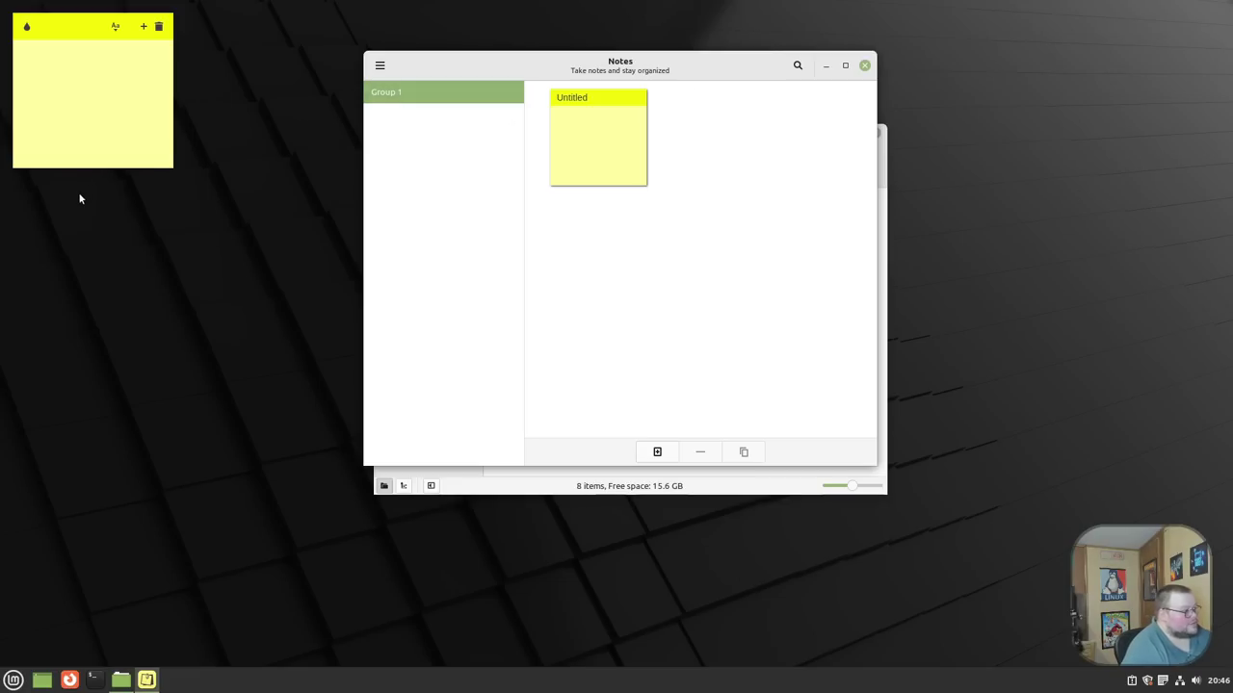
Step: Write "this is a note." in the empty sticky note, then duplicate it and place the copy beside the original
left_click(64, 61)
type("this is a note.")
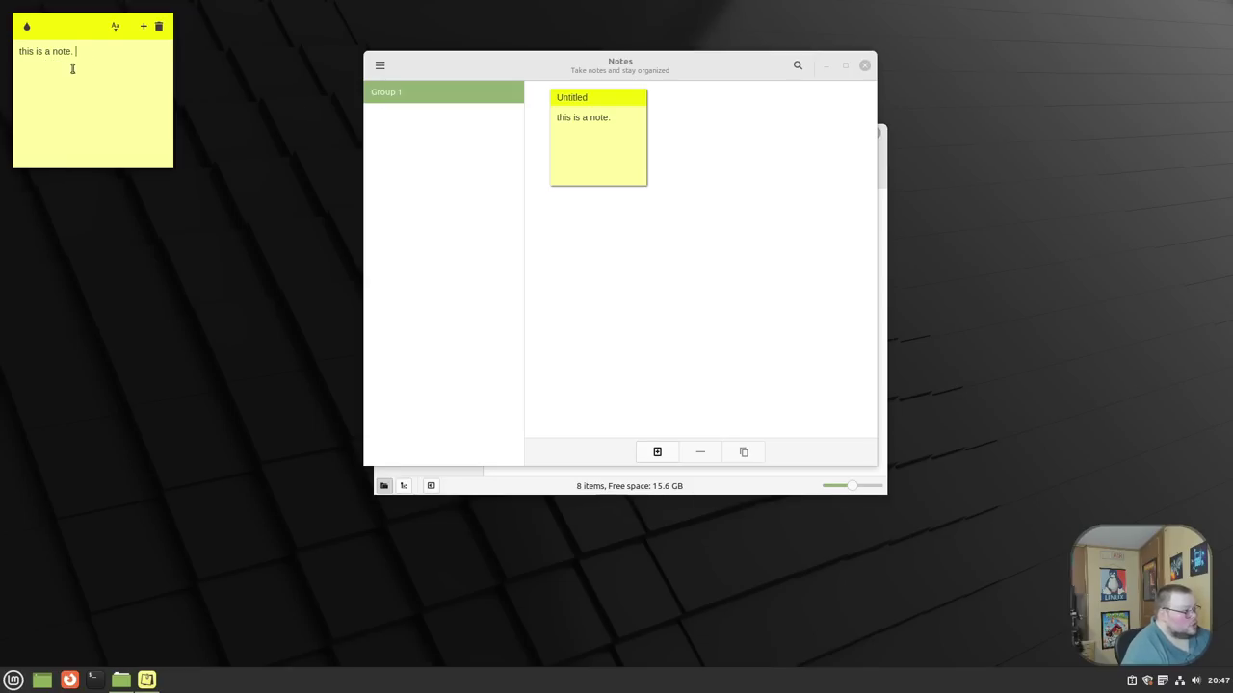
right_click(69, 70)
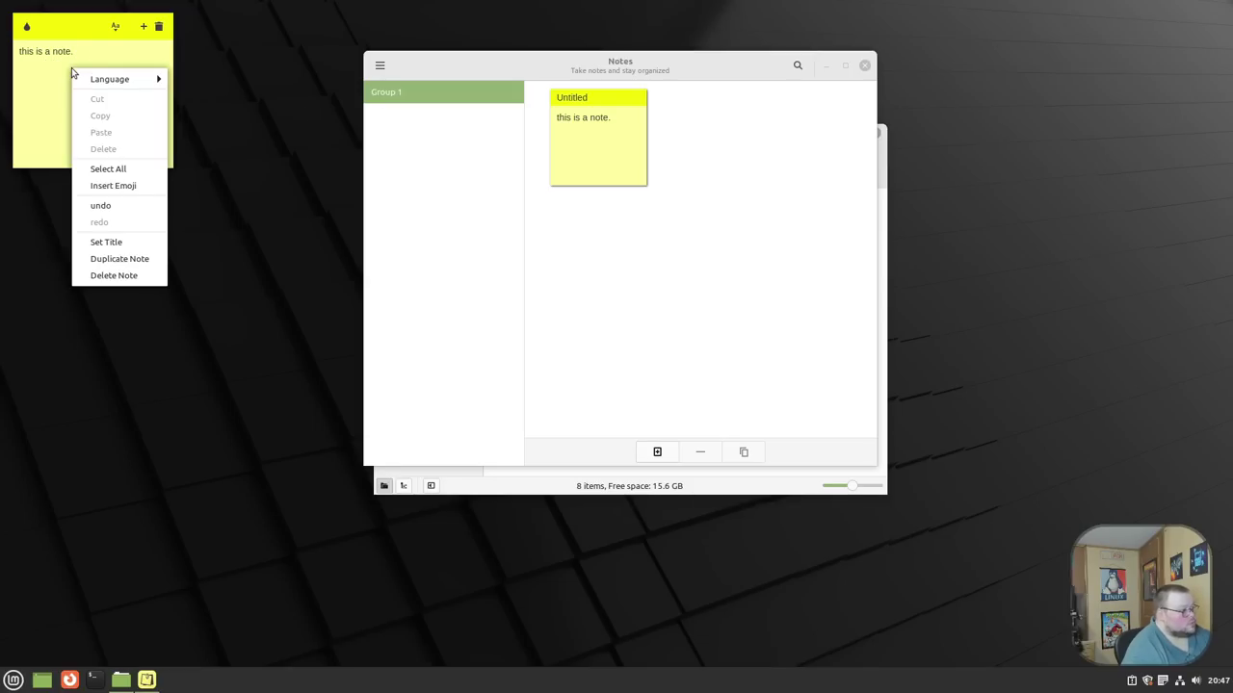
left_click(114, 270)
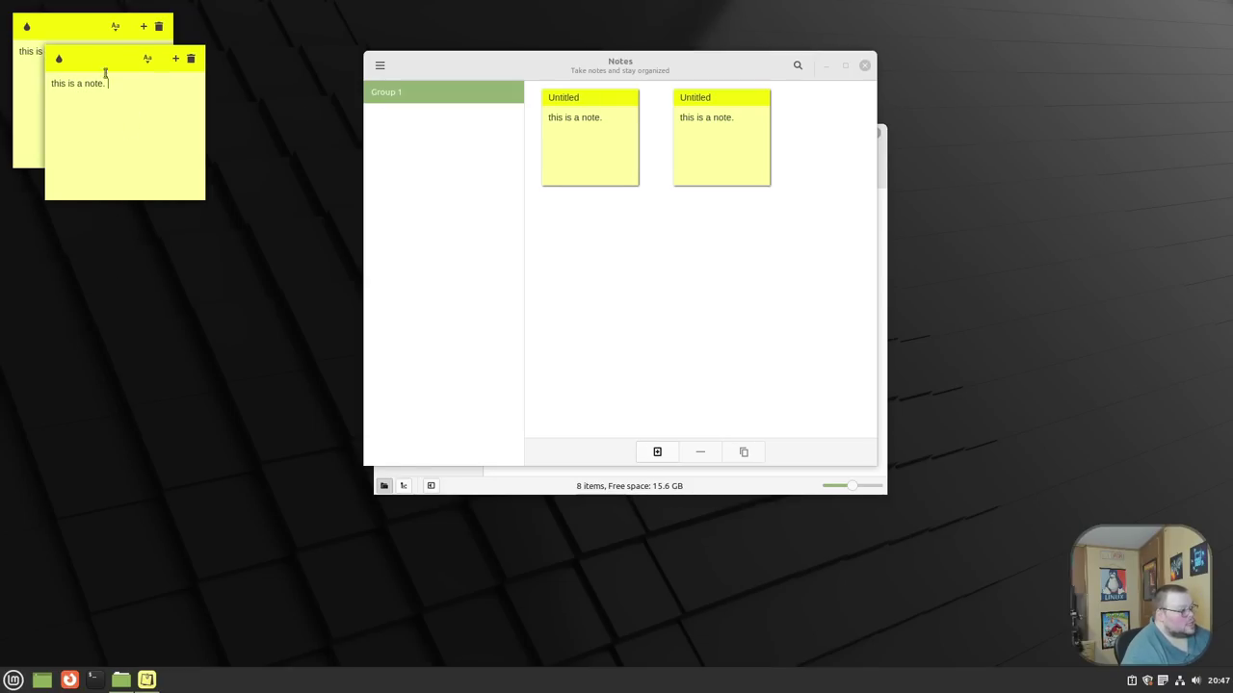
left_click_drag(102, 61, 243, 85)
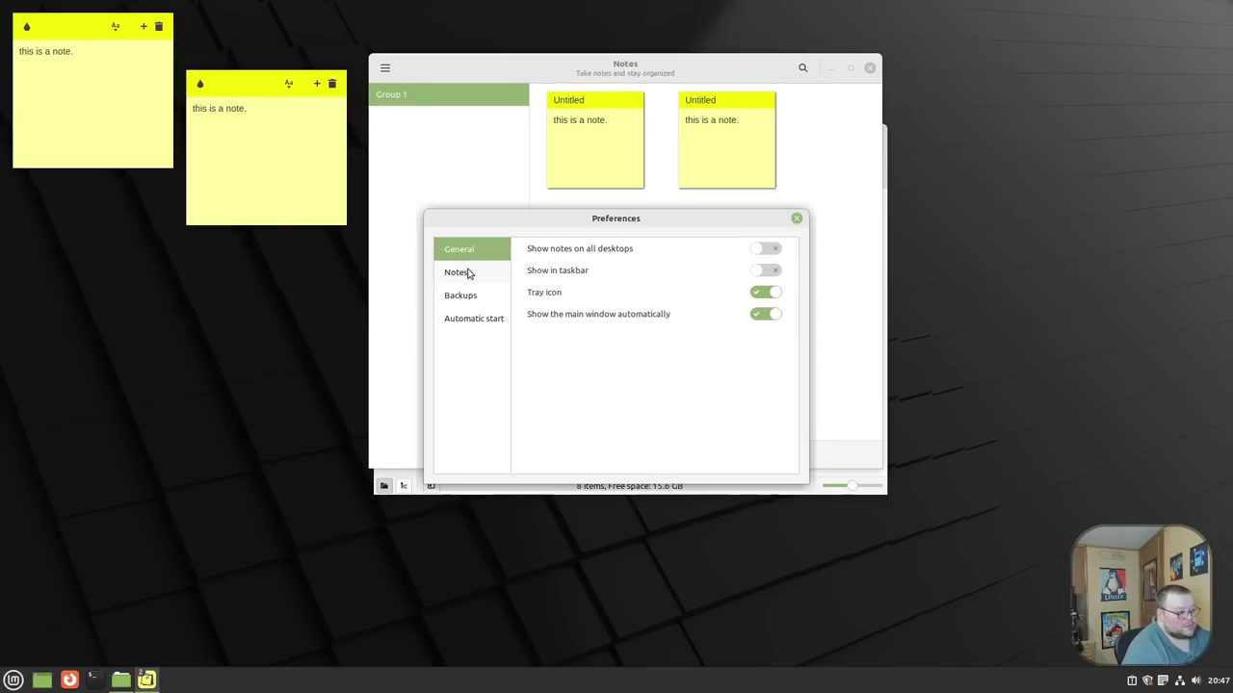
Step: Set the default color for new notes to Cycle Colors in the Notes preferences
left_click(467, 272)
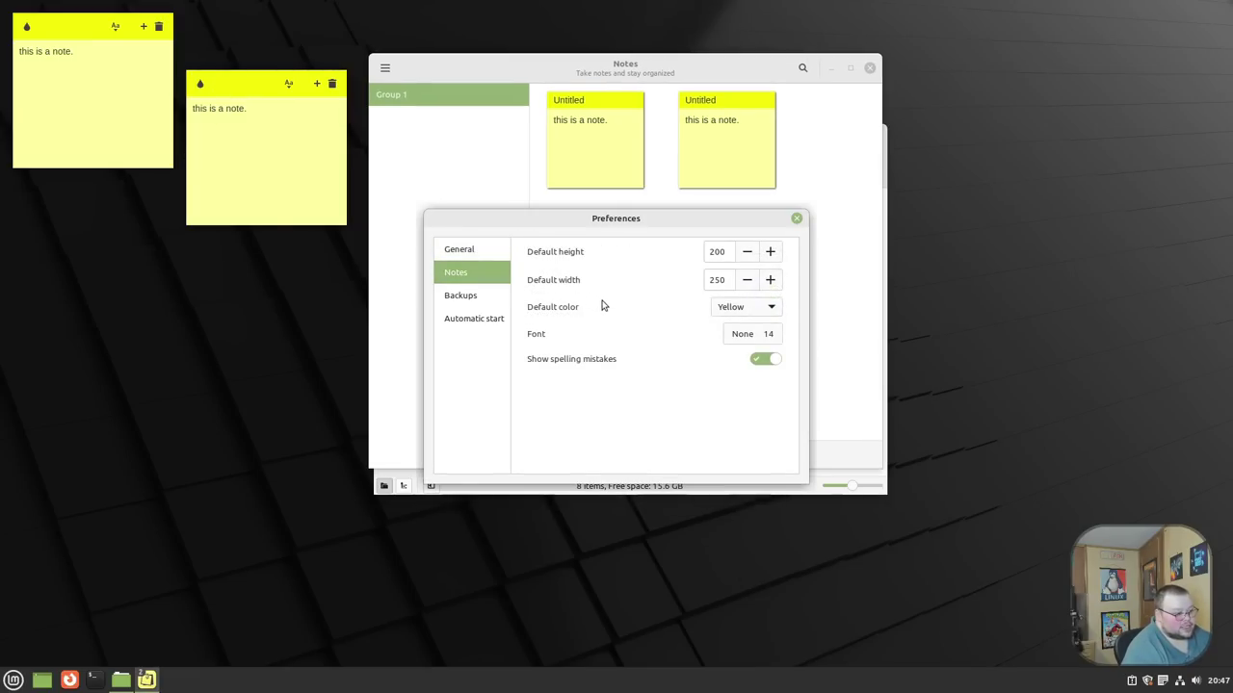
left_click(760, 306)
left_click(757, 408)
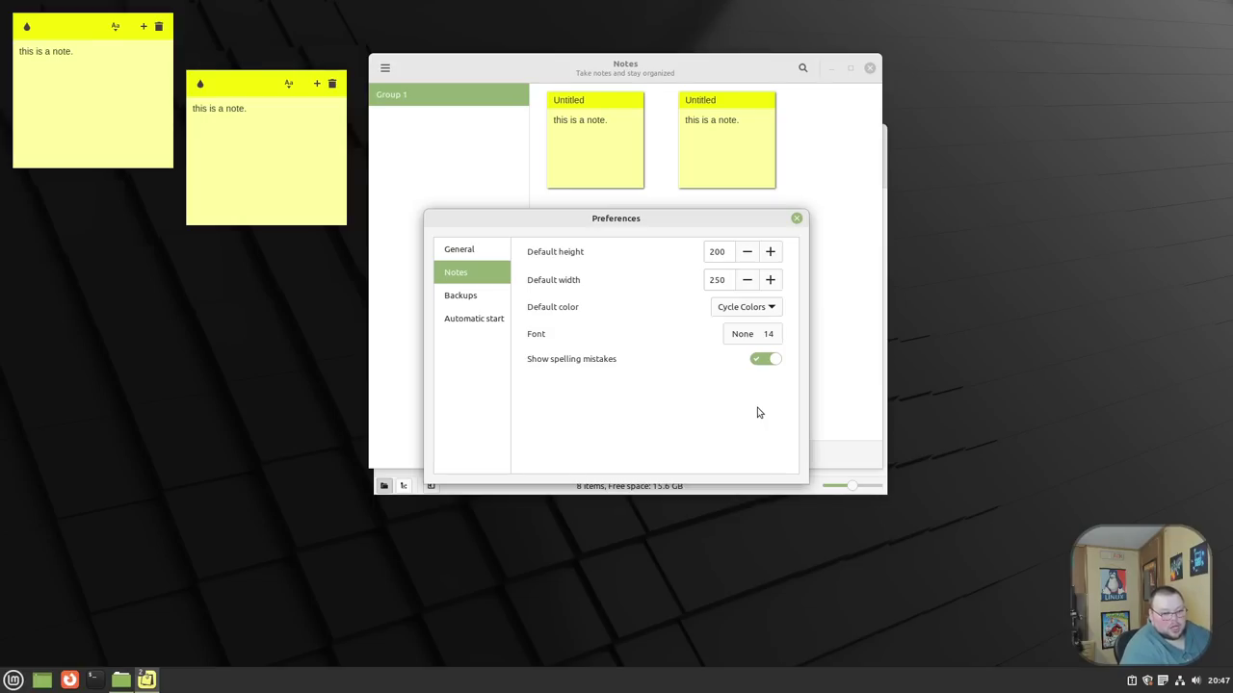
left_click(778, 307)
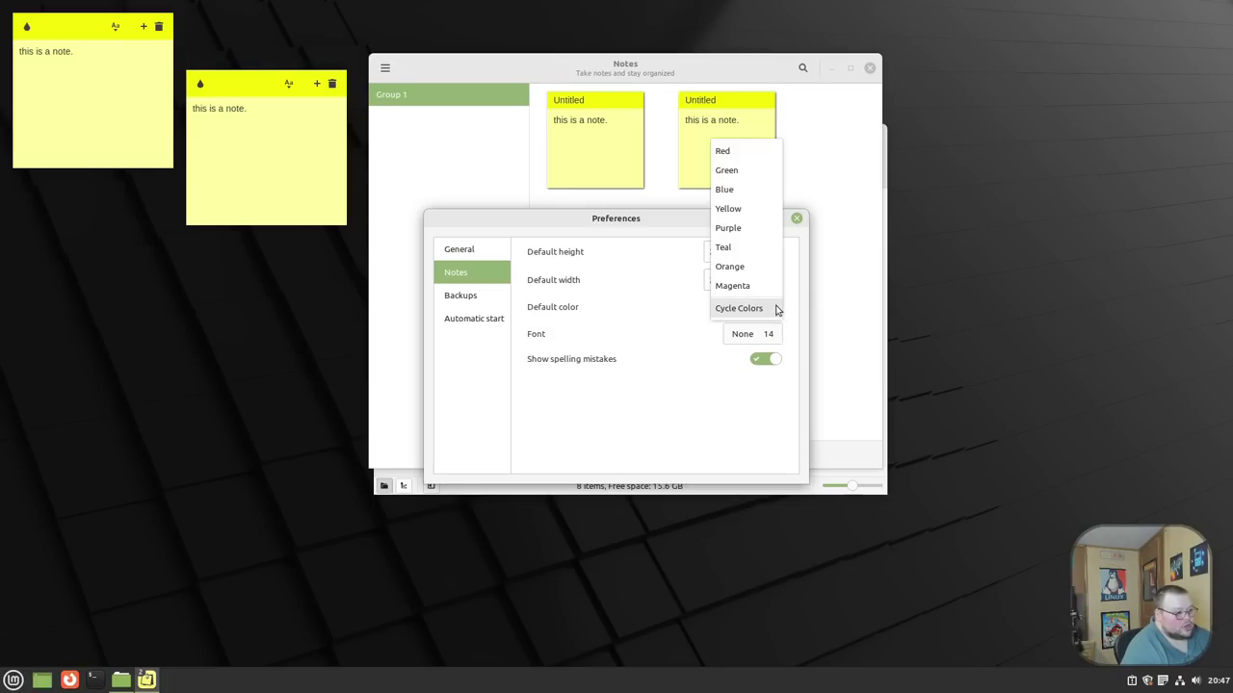
left_click(778, 308)
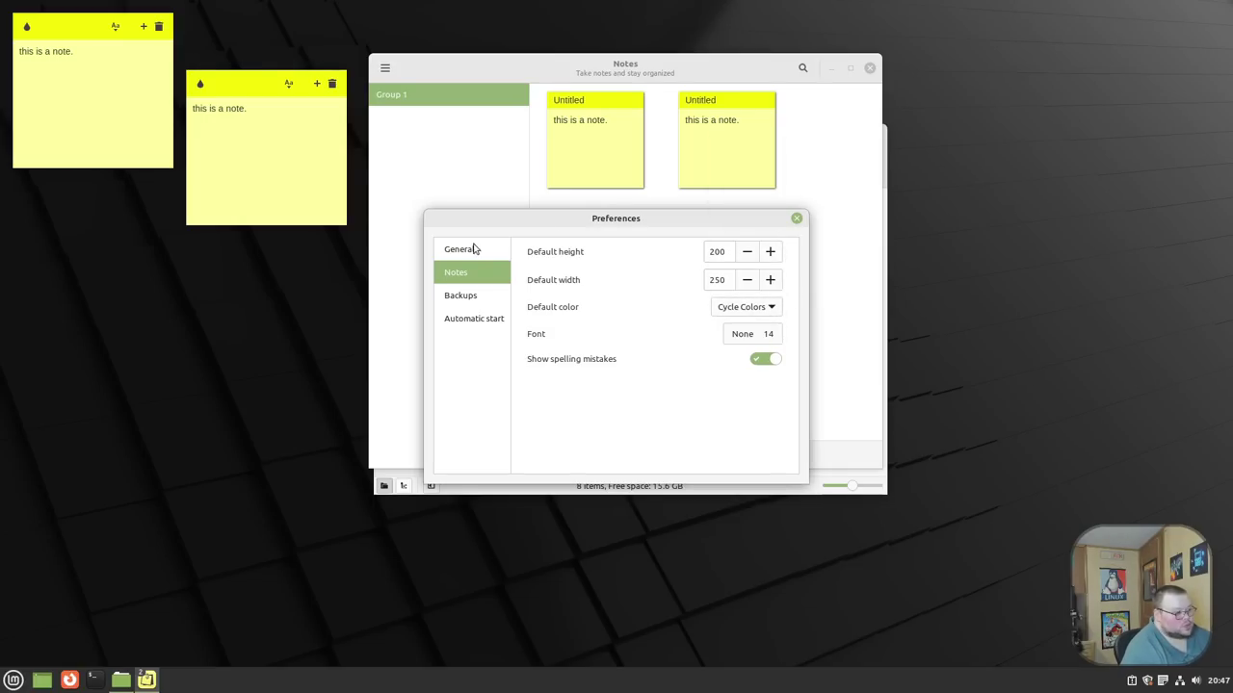
Step: Add seven blank notes in the cycling colors, from red through orange, and quit the Notes application
left_click(316, 84)
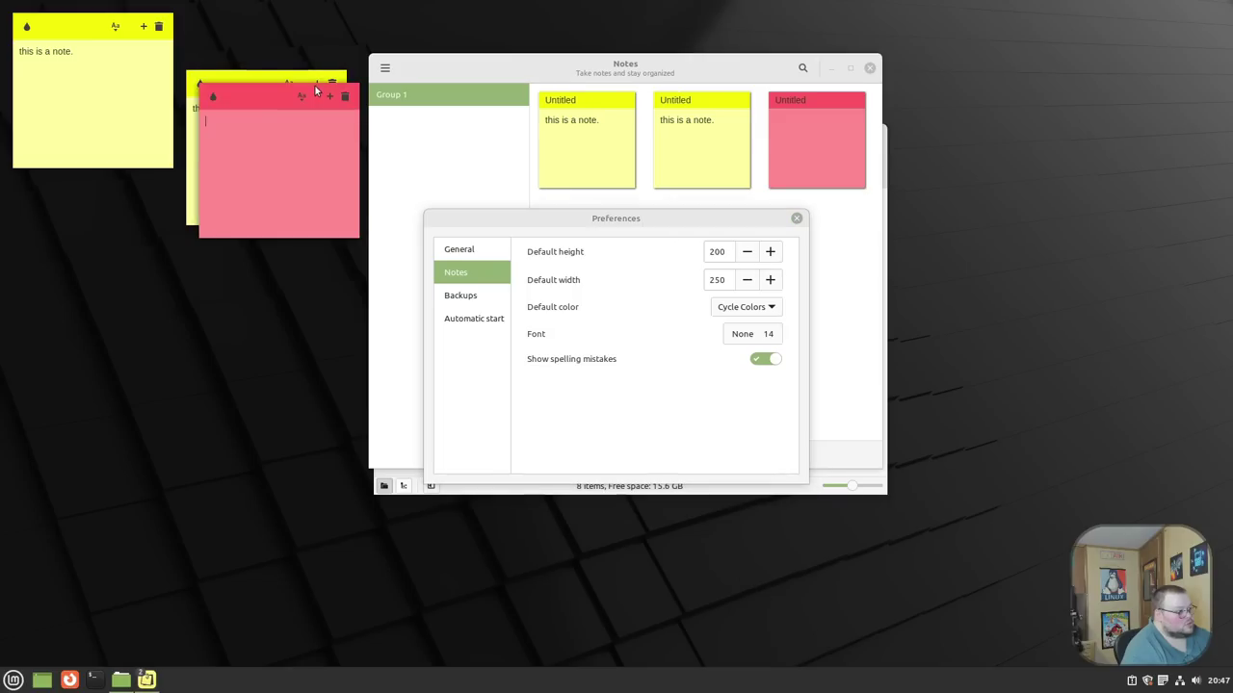
left_click(331, 100)
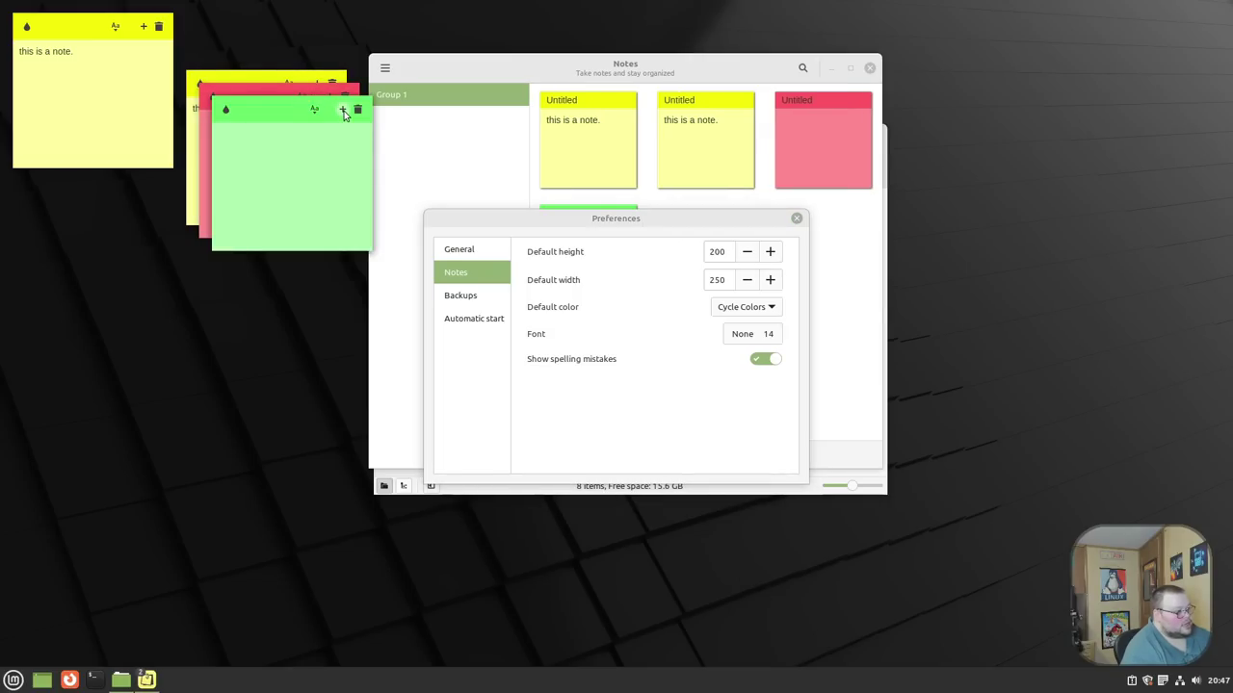
left_click(343, 110)
left_click(356, 125)
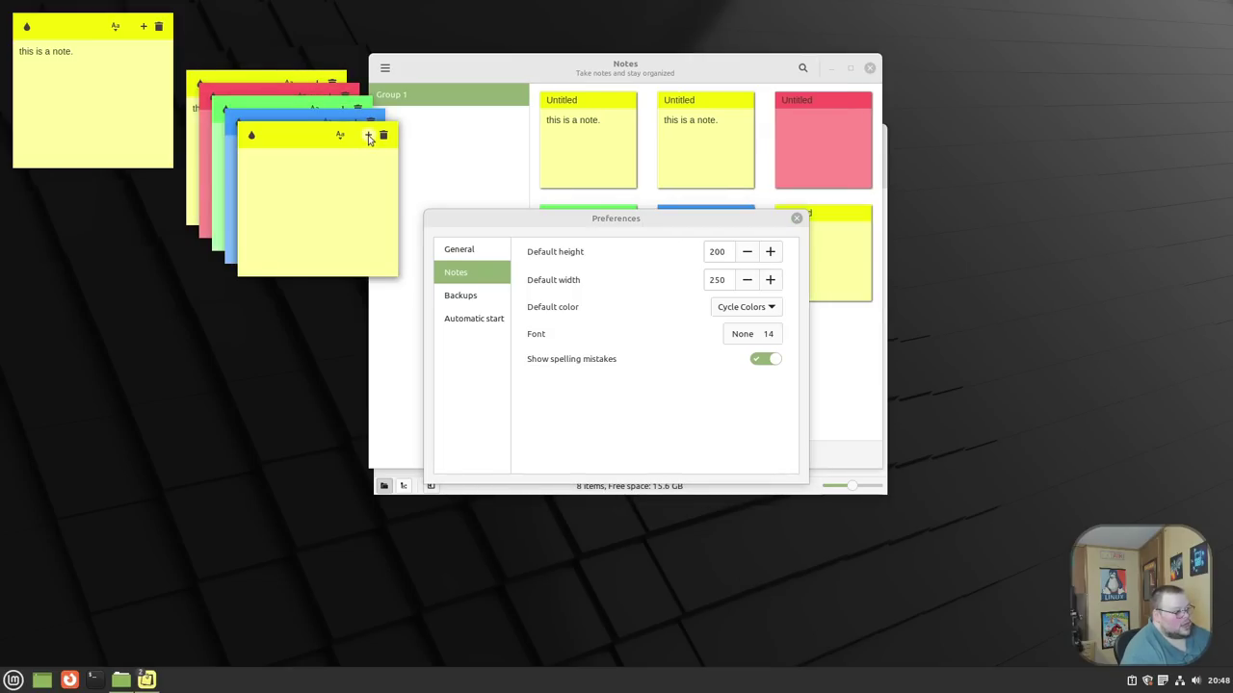
left_click(369, 136)
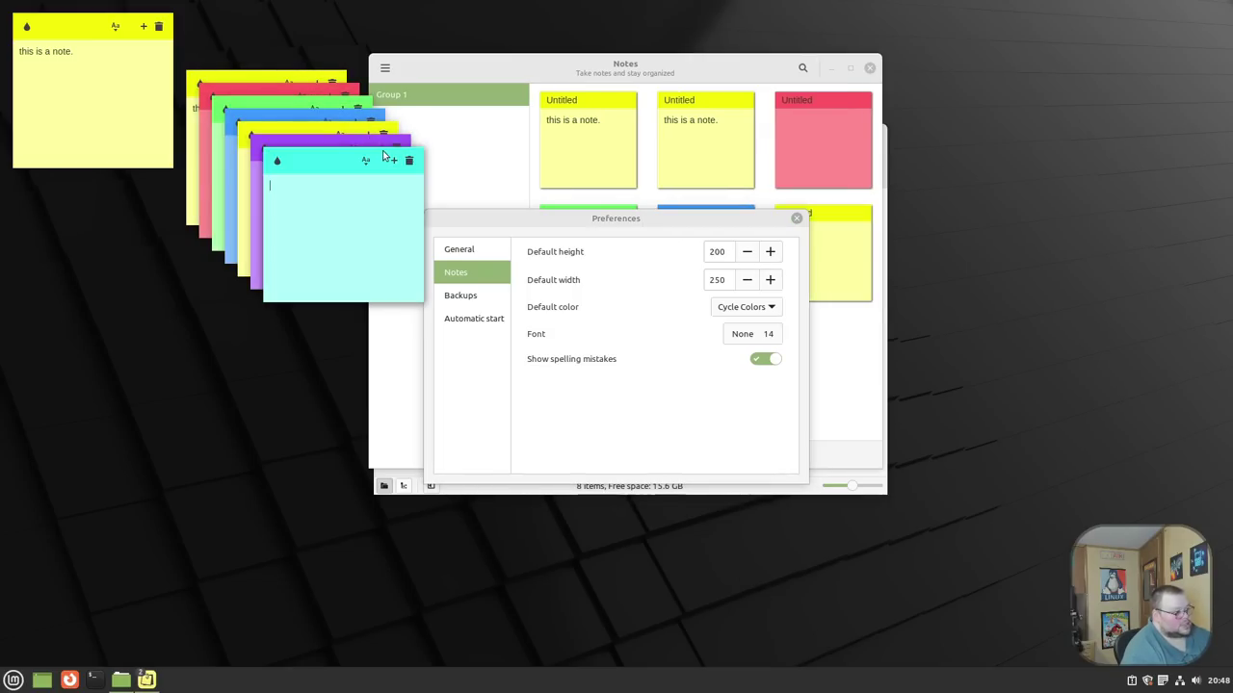
left_click(393, 160)
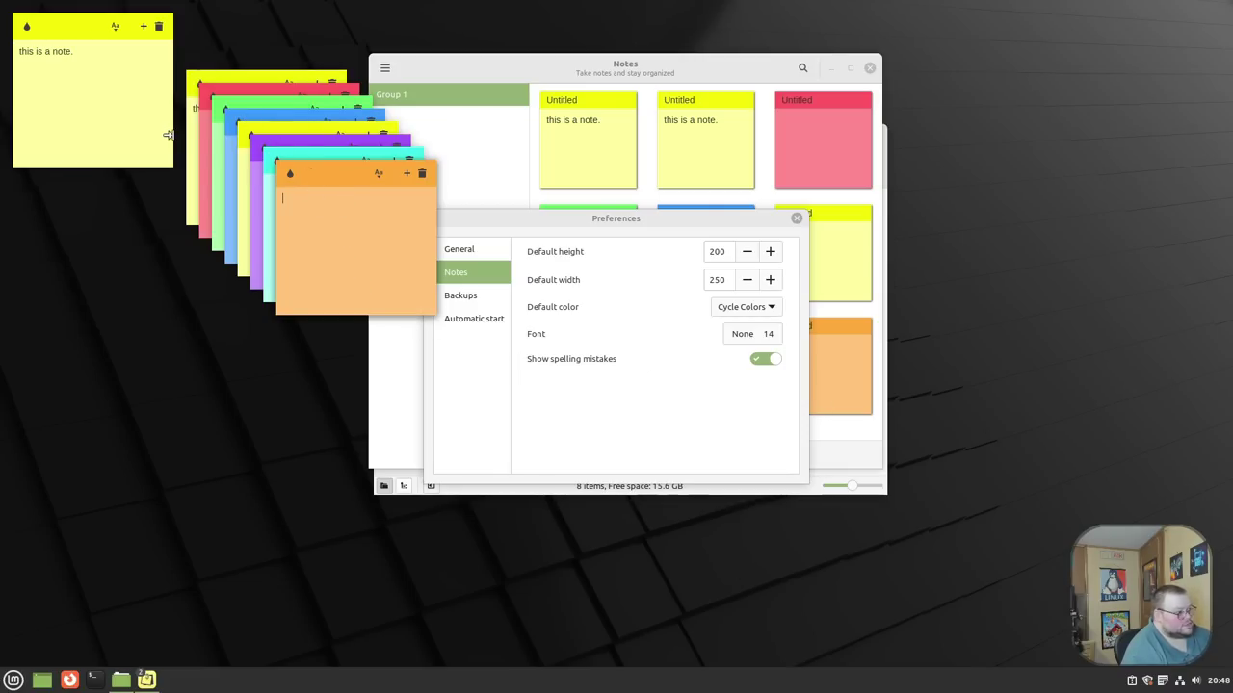
key("ctrl+q")
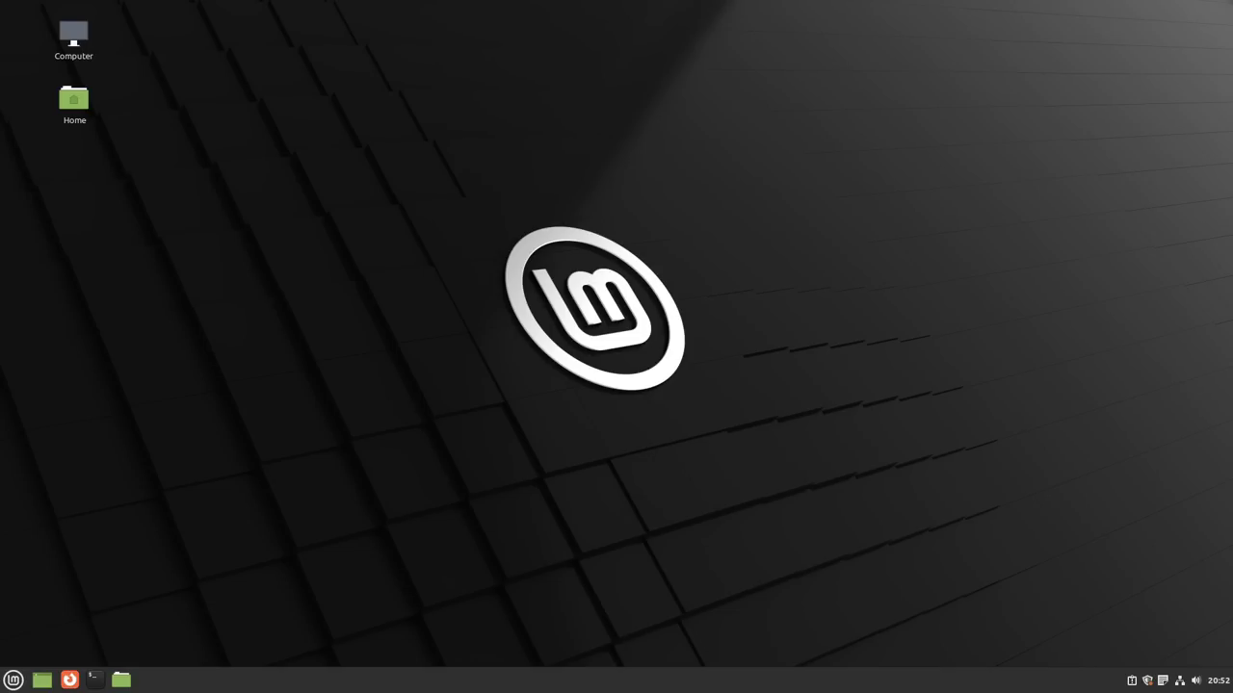
Step: Find and launch the Warpinator application
left_click(14, 680)
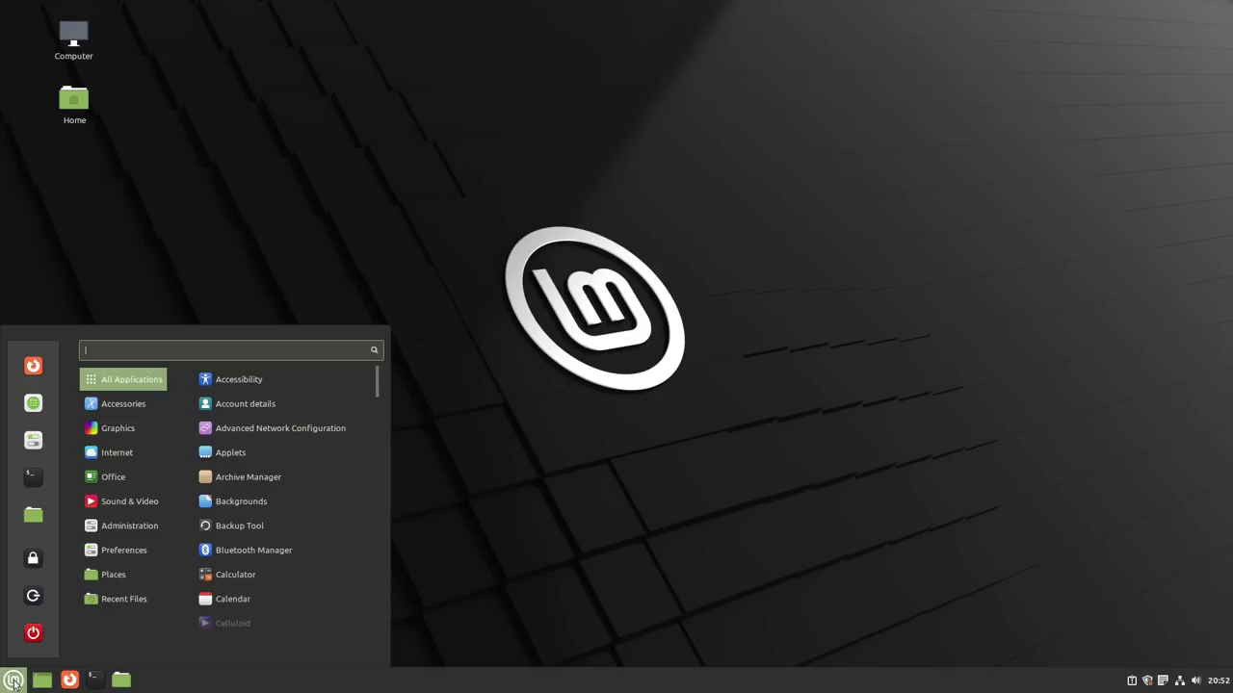
type("warpinator")
key("Return")
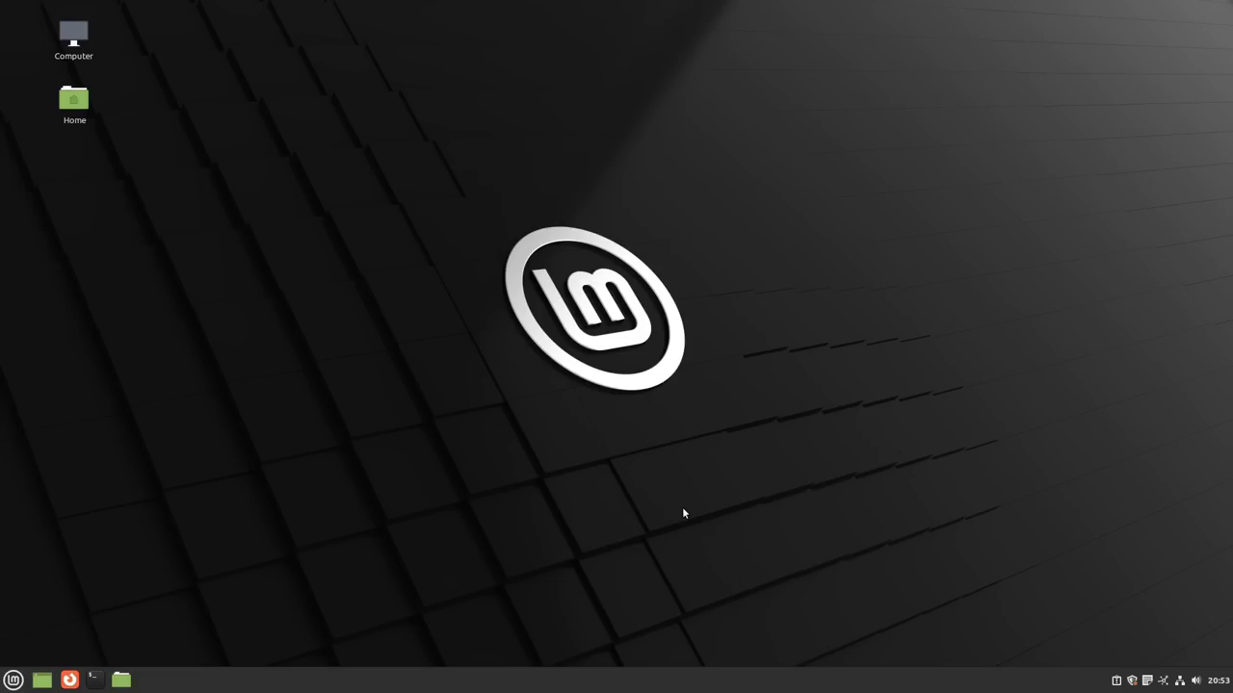
Step: Open the Display settings and enlarge the window by its two lower corners
left_click(8, 684)
type("display")
key("Return")
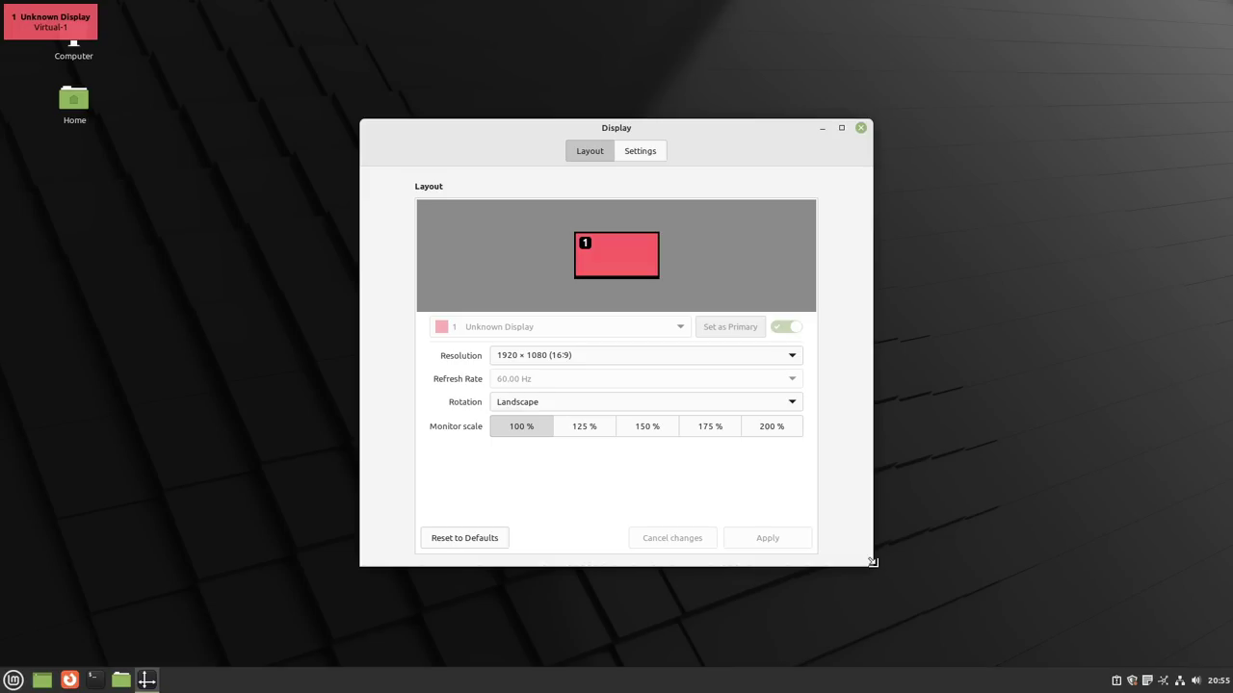
left_click_drag(873, 561, 940, 585)
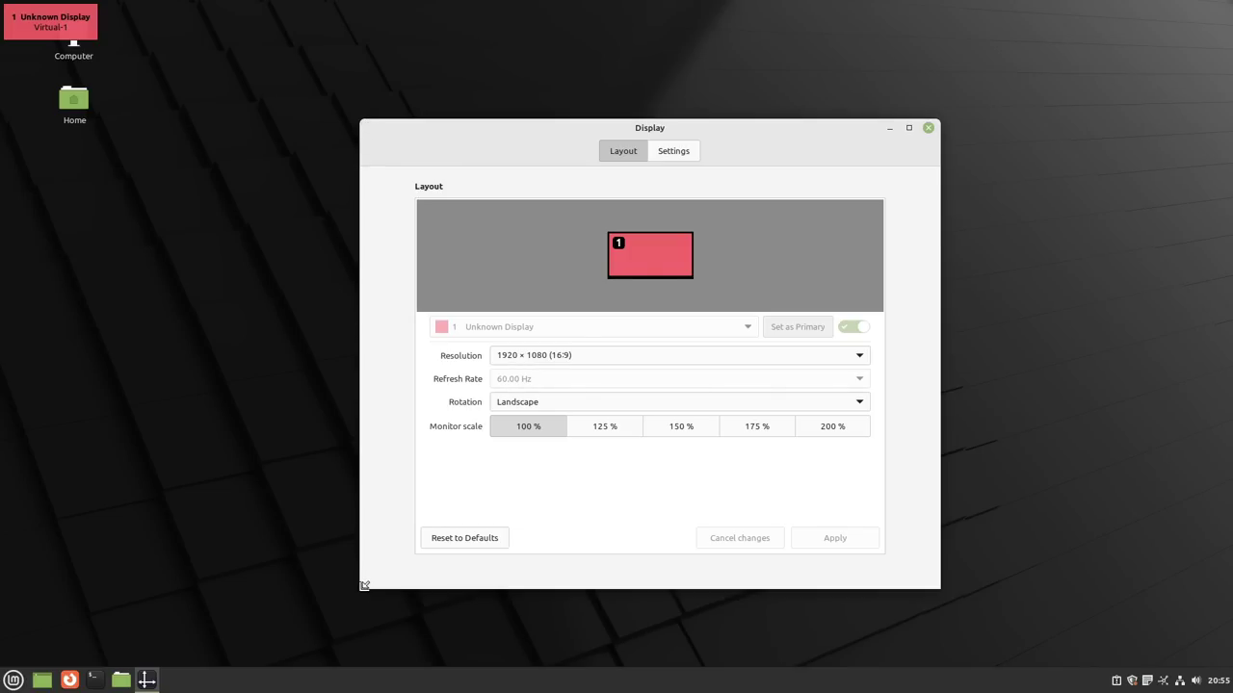
left_click_drag(360, 585, 256, 617)
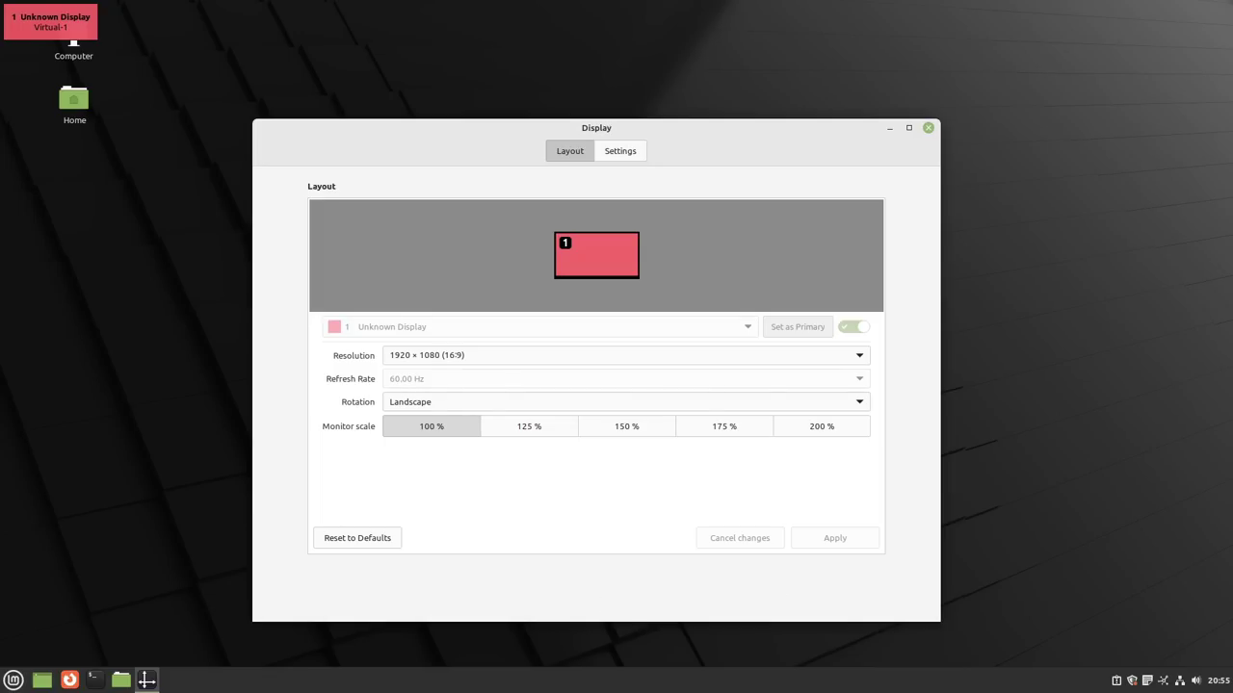
Step: Change the desktop background to the New Zealand image from the Vanessa collection
right_click(1013, 174)
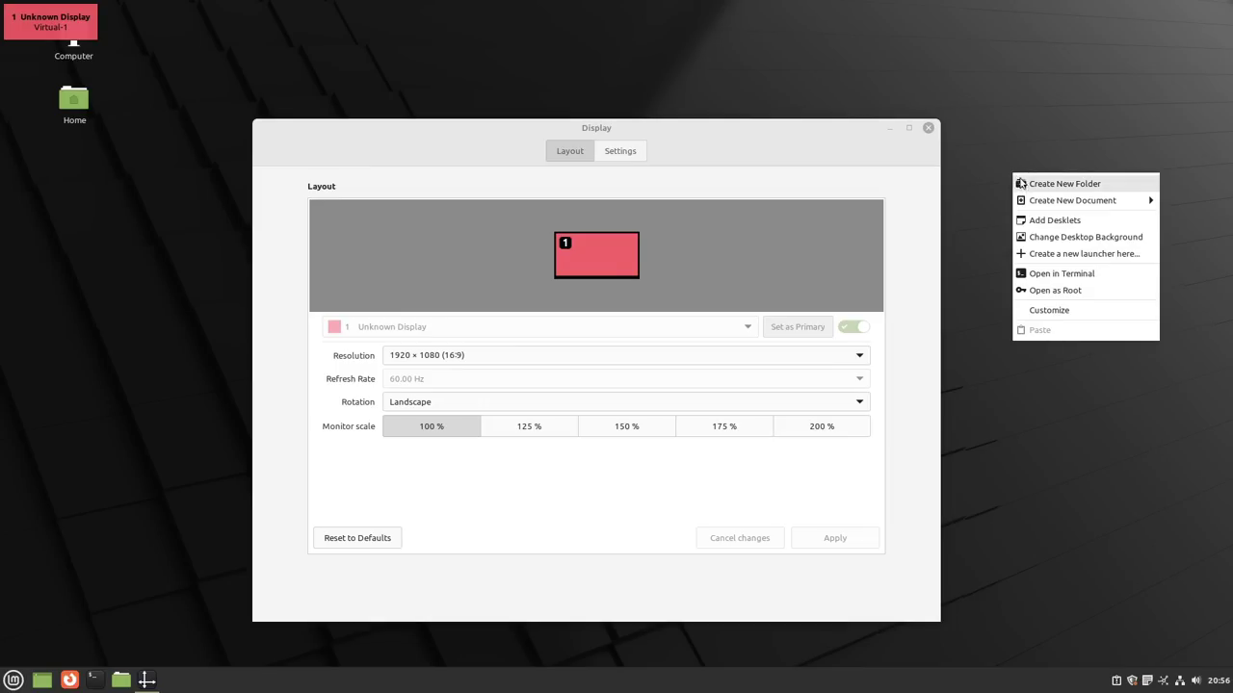
left_click(1047, 238)
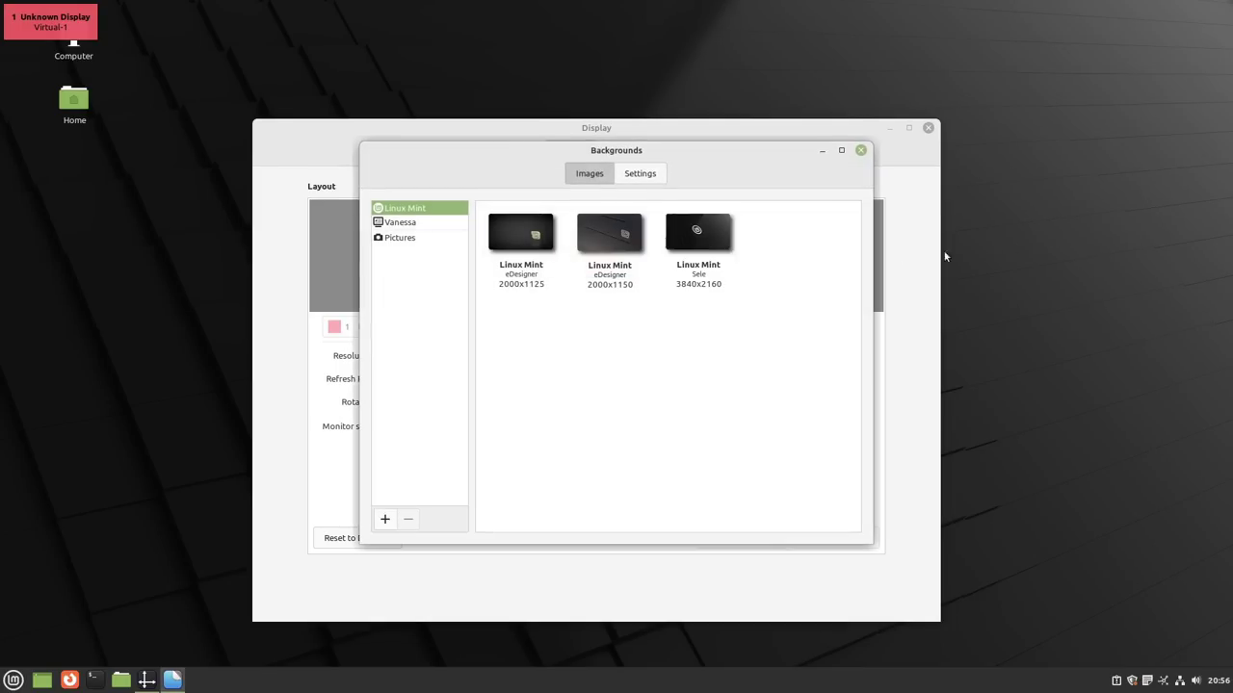
key("Down")
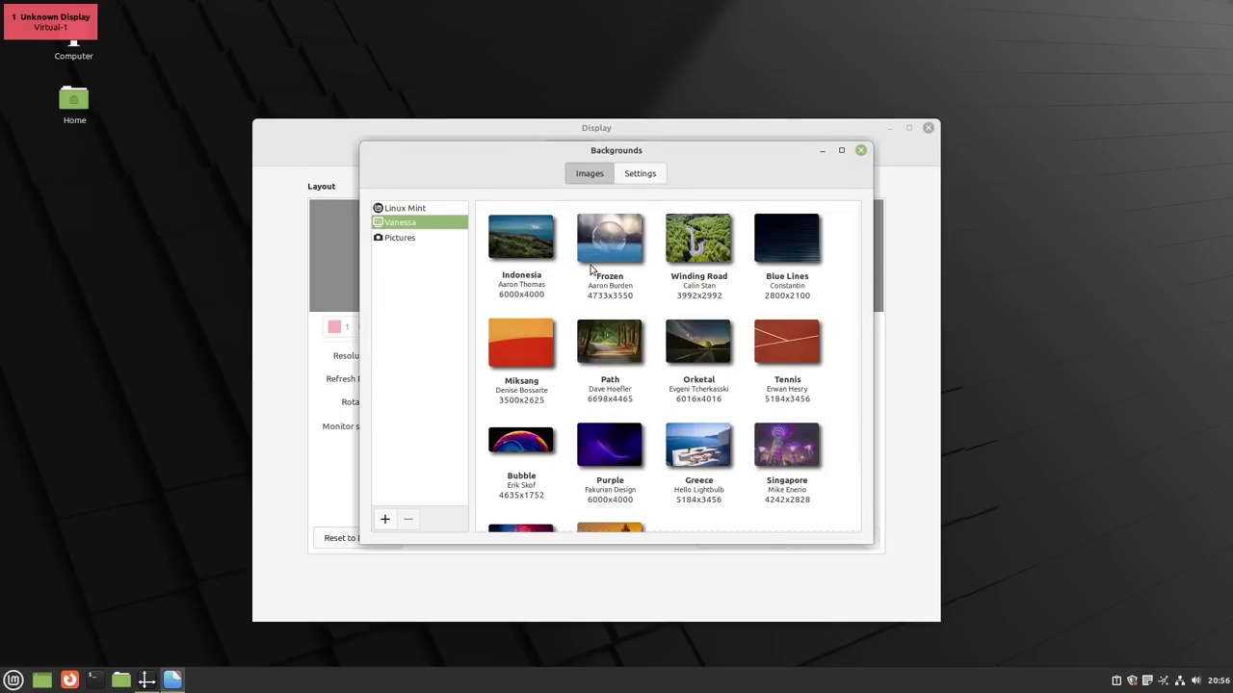
scroll(756, 336, "down", 5)
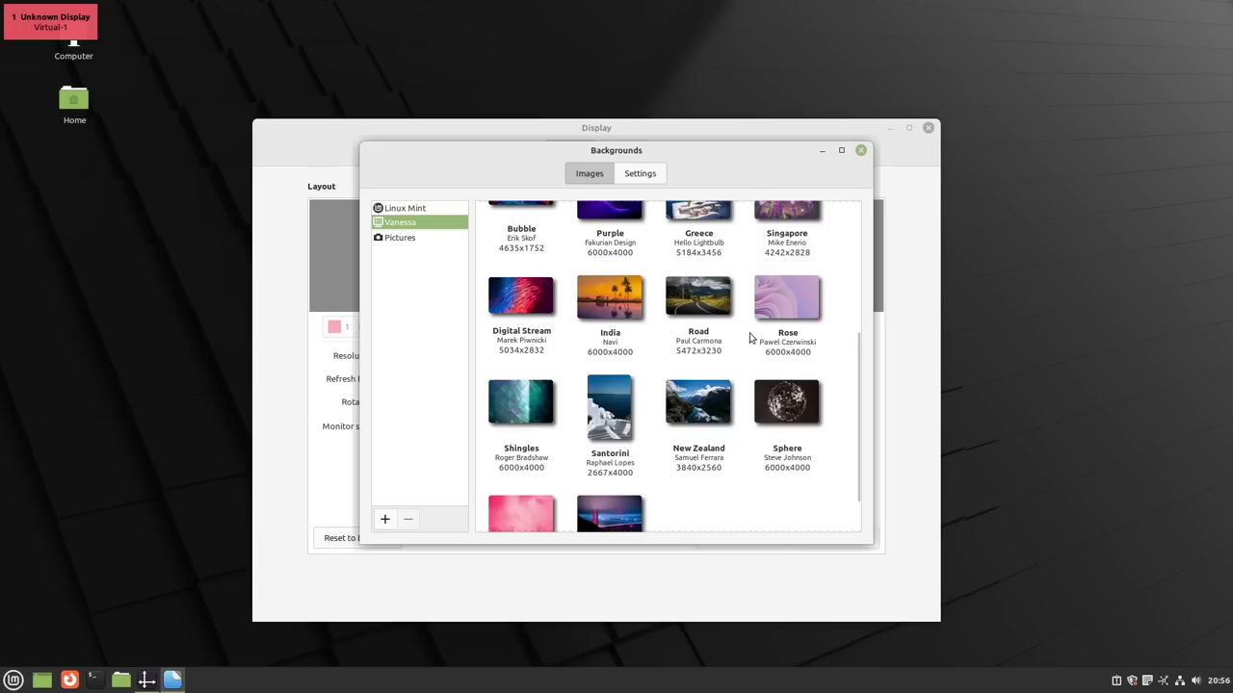
left_click(707, 419)
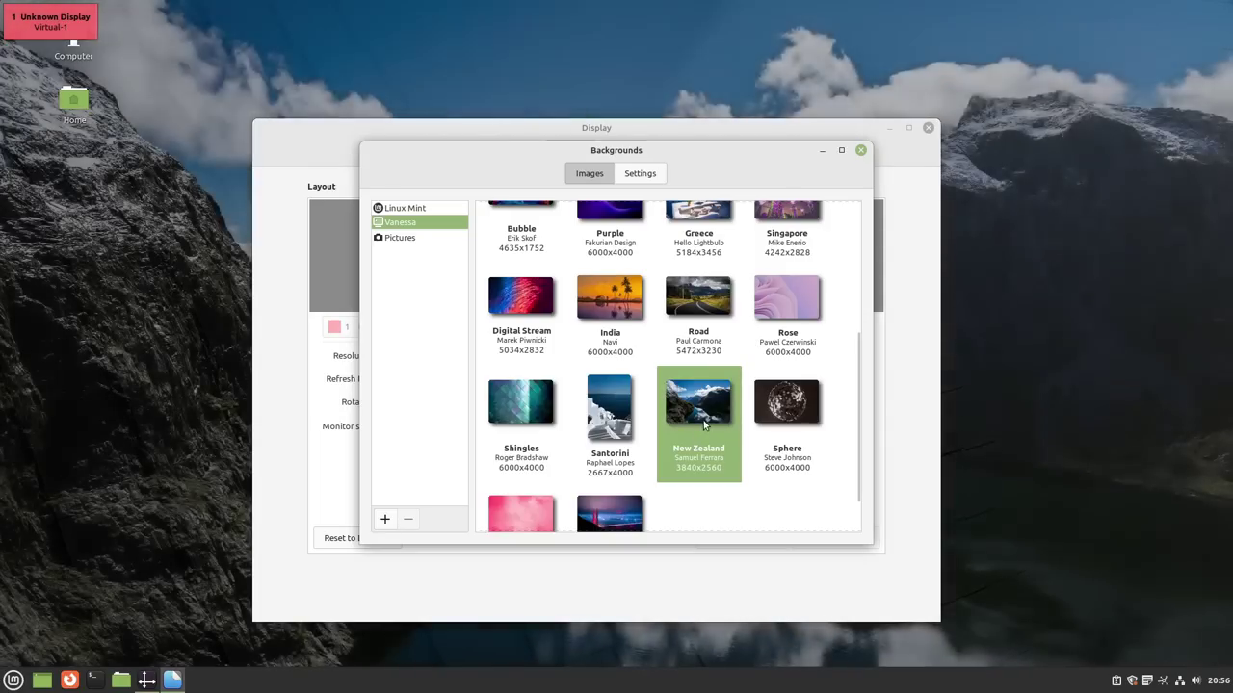